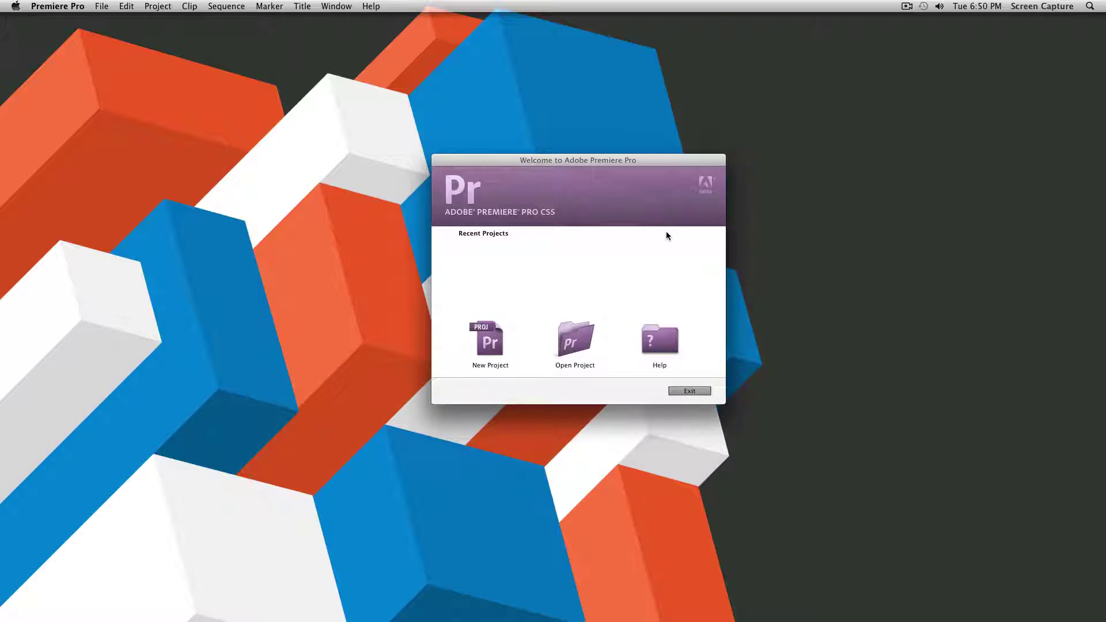
pyautogui.moveTo(647, 173); pyautogui.dragTo(557, 168)
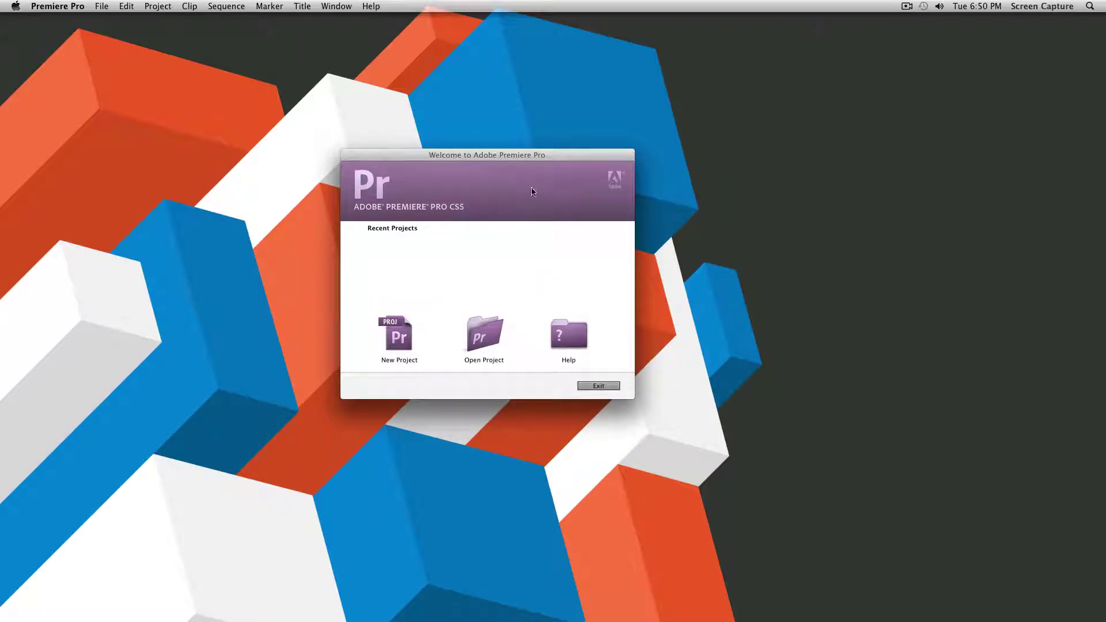
pyautogui.moveTo(504, 160); pyautogui.dragTo(687, 164)
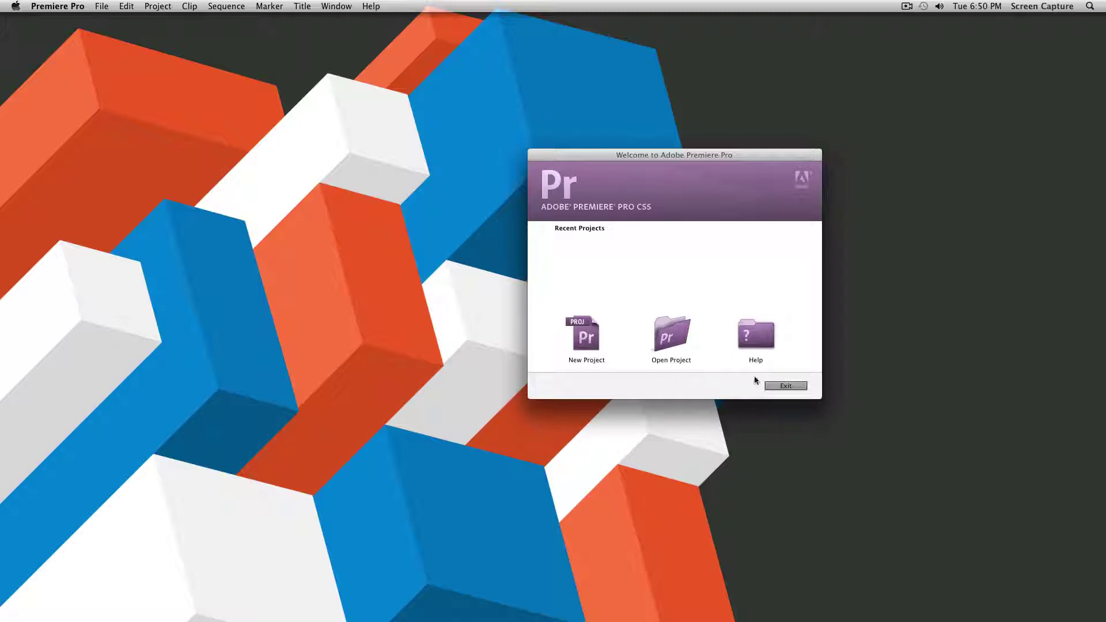
pyautogui.moveTo(677, 154); pyautogui.dragTo(569, 157)
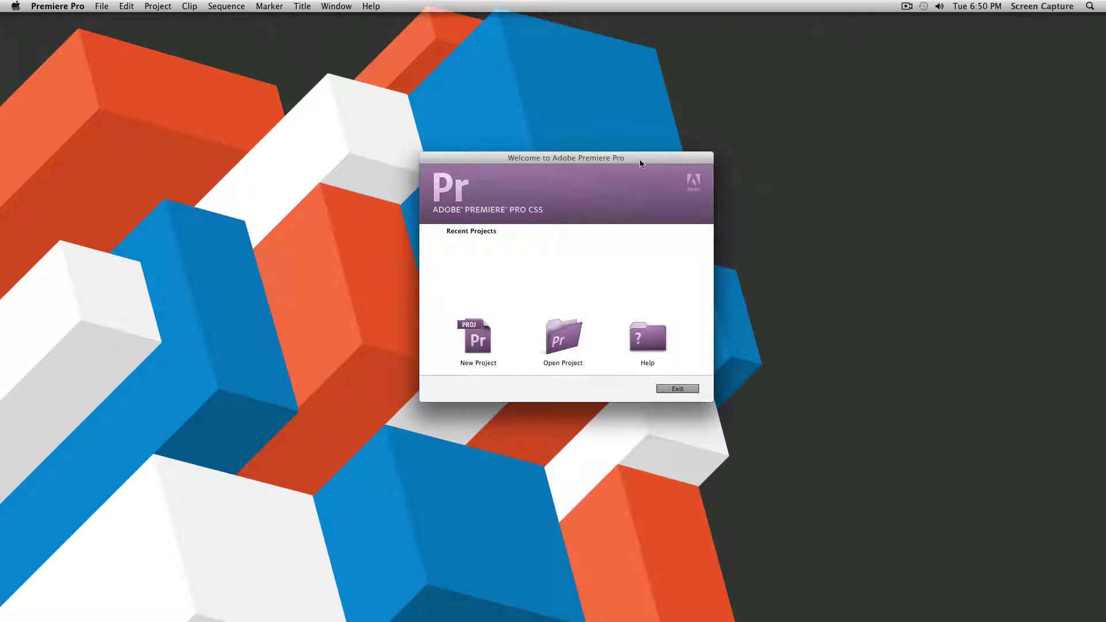
pyautogui.moveTo(641, 161); pyautogui.dragTo(584, 149)
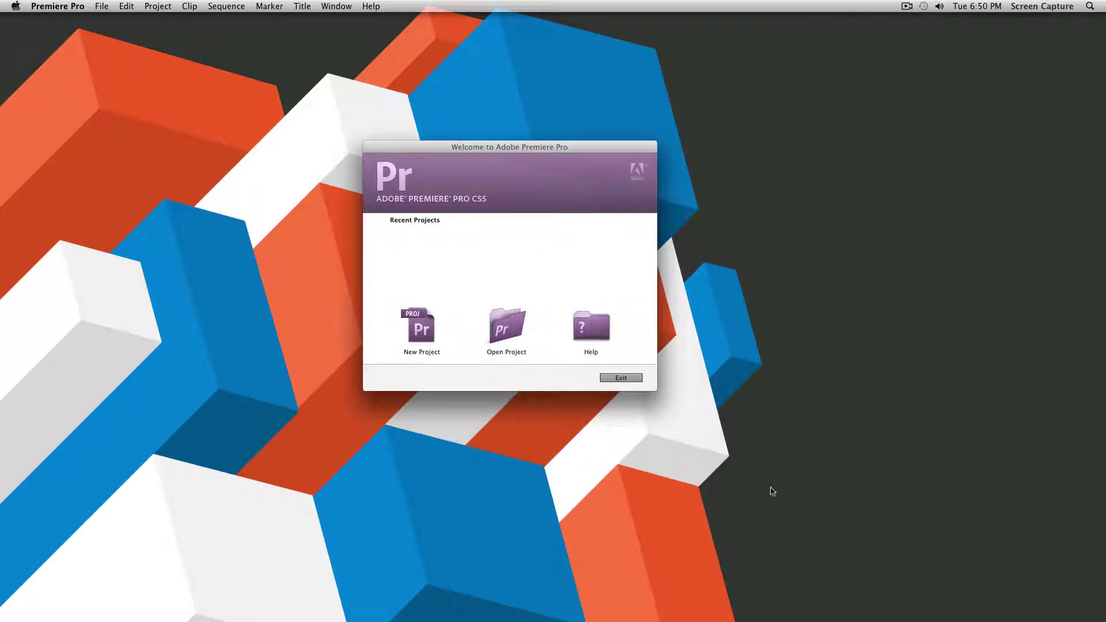
pyautogui.moveTo(533, 149); pyautogui.dragTo(561, 161)
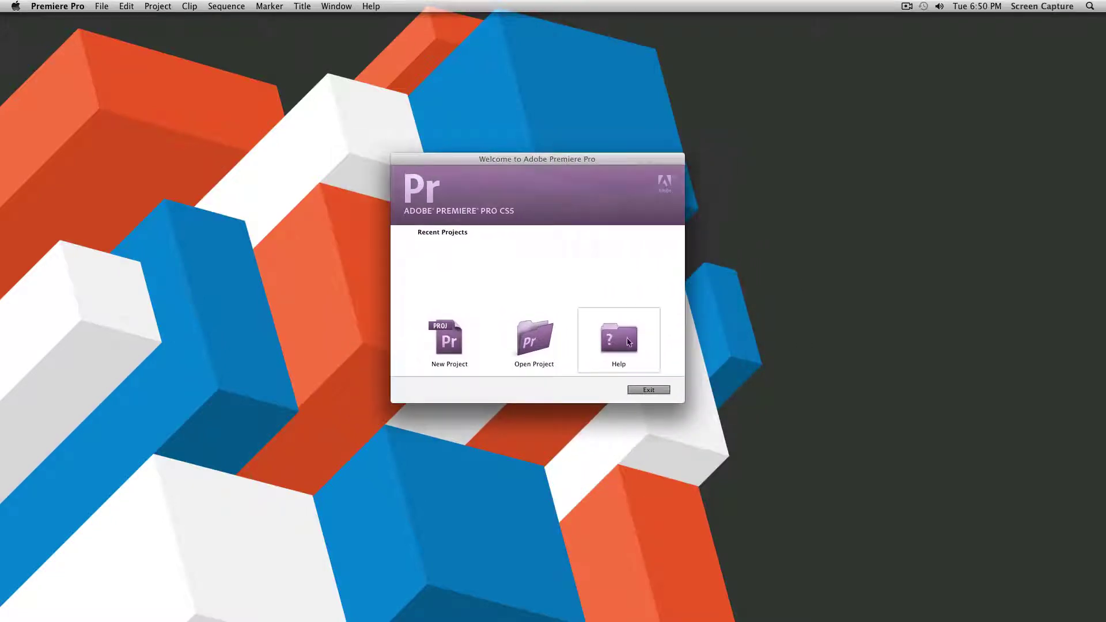
pyautogui.moveTo(550, 159); pyautogui.dragTo(524, 170)
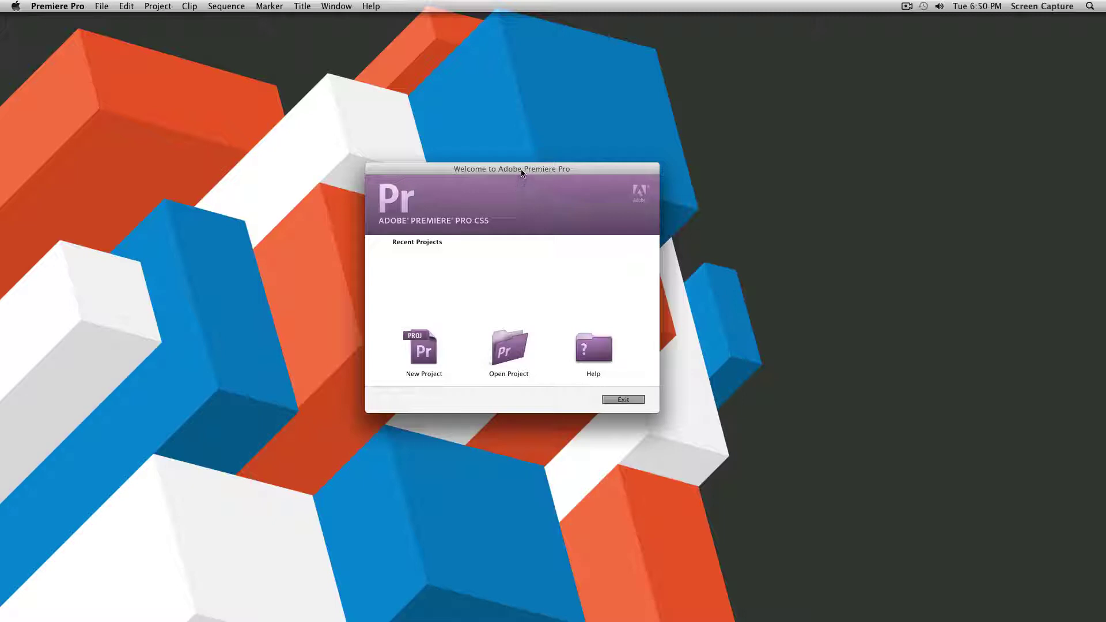
pyautogui.moveTo(522, 171); pyautogui.dragTo(540, 155)
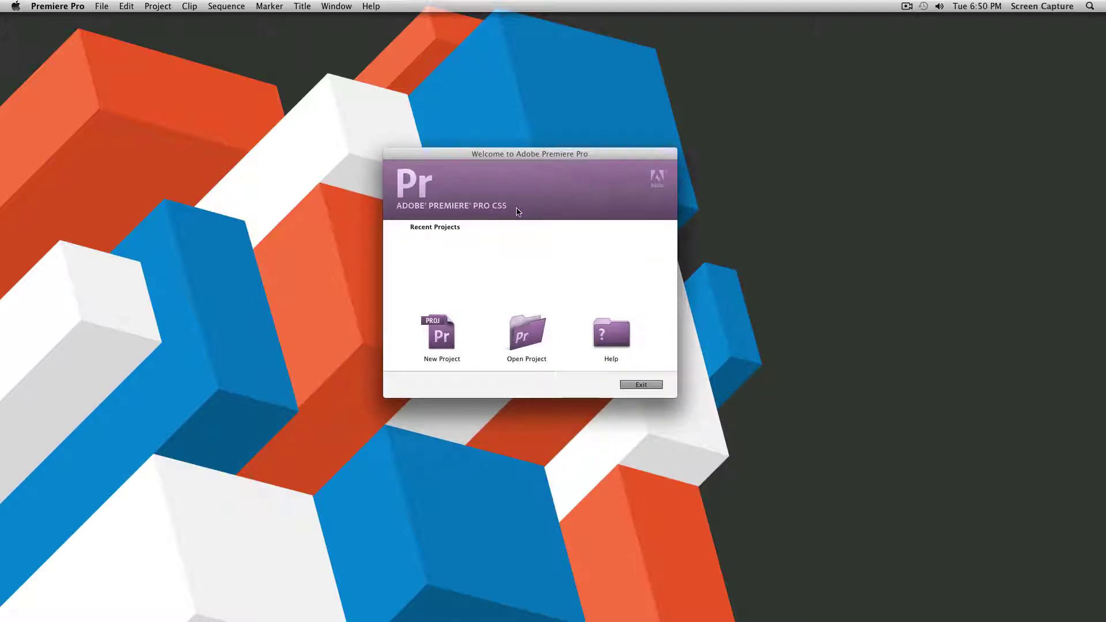
pyautogui.moveTo(565, 163); pyautogui.dragTo(569, 166)
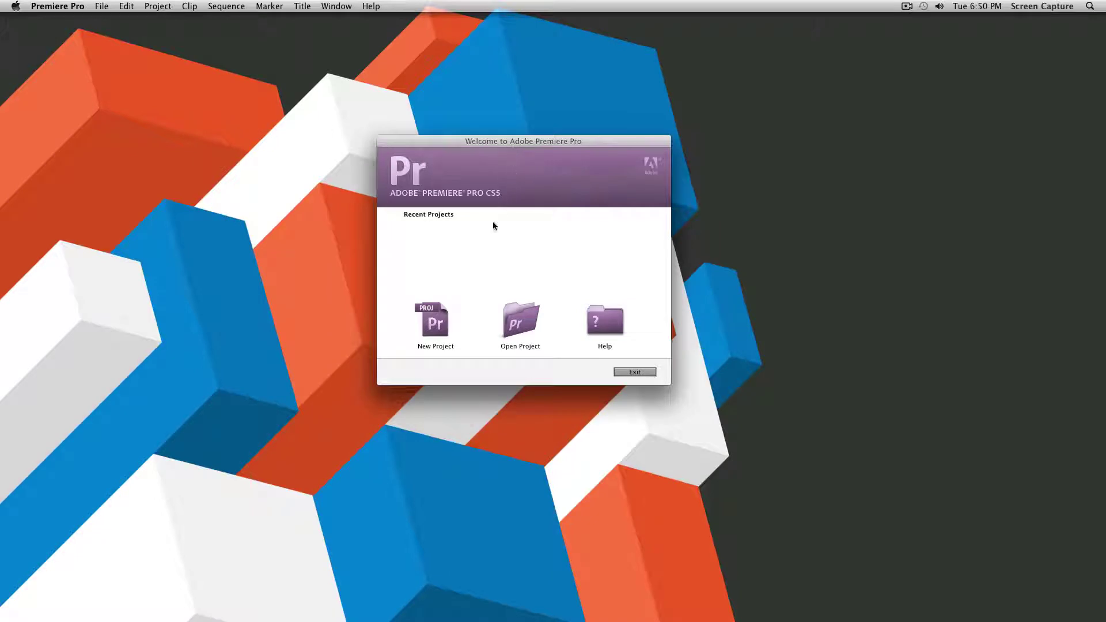
# Start a new project and browse to the Premiere Pro folder for its storage location.
pyautogui.click(435, 321)
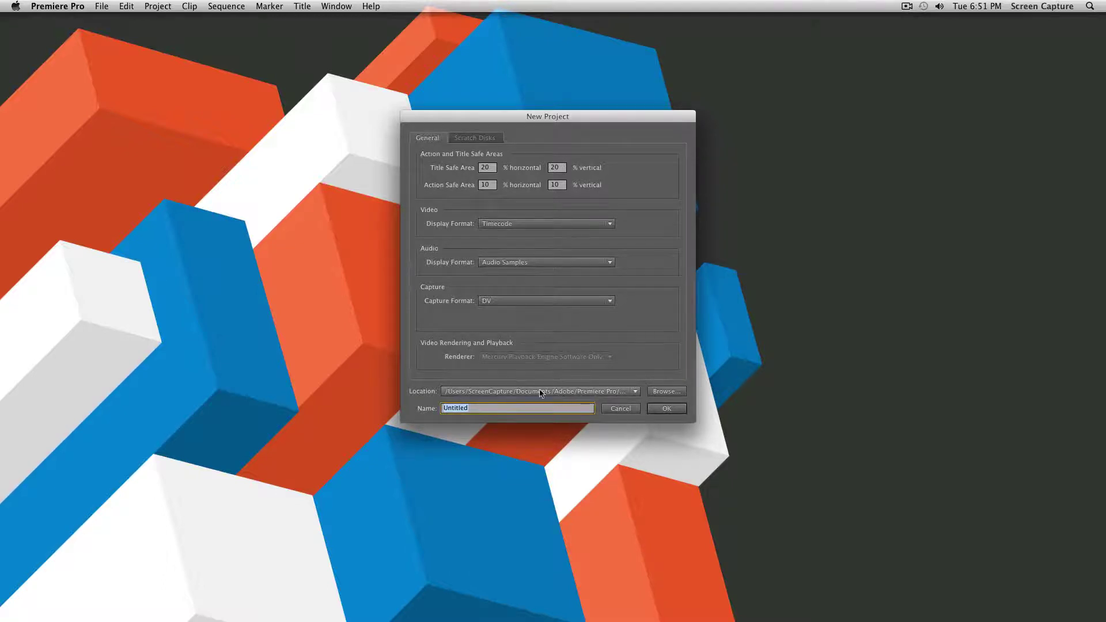
pyautogui.click(662, 393)
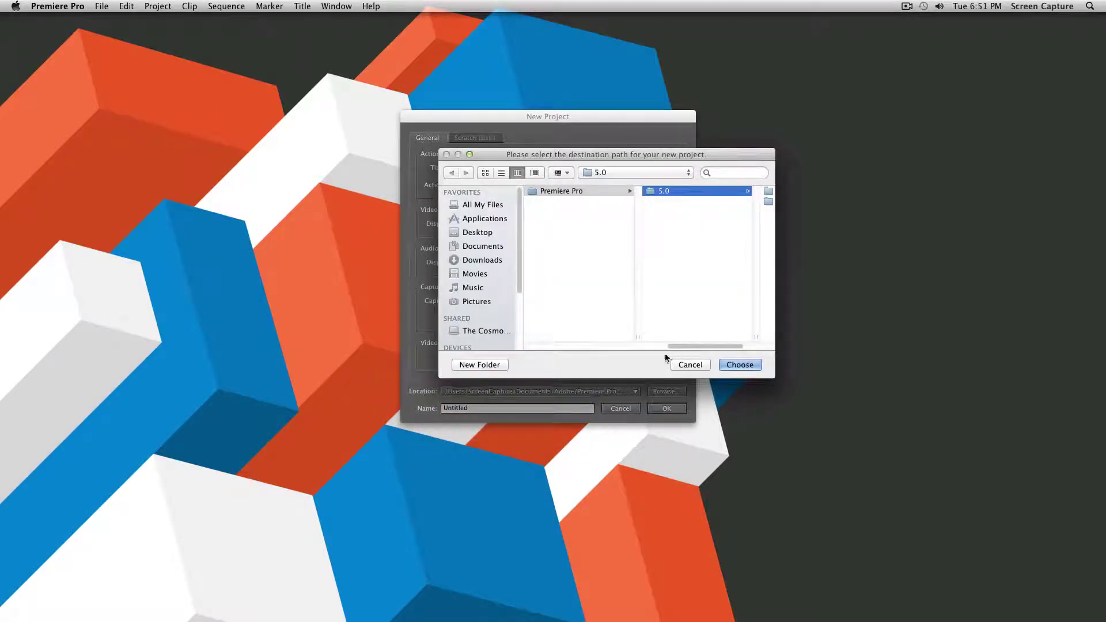
pyautogui.moveTo(670, 347)
pyautogui.mouseDown()
pyautogui.moveTo(579, 344)
pyautogui.moveTo(723, 343)
pyautogui.moveTo(603, 341)
pyautogui.moveTo(653, 336)
pyautogui.mouseUp()
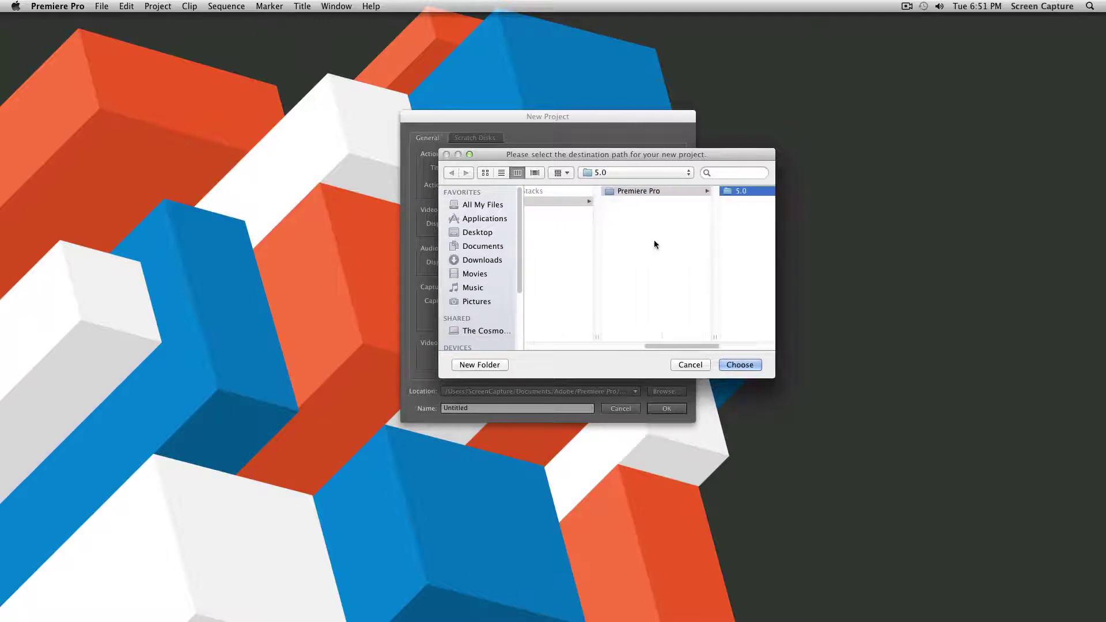
pyautogui.click(649, 191)
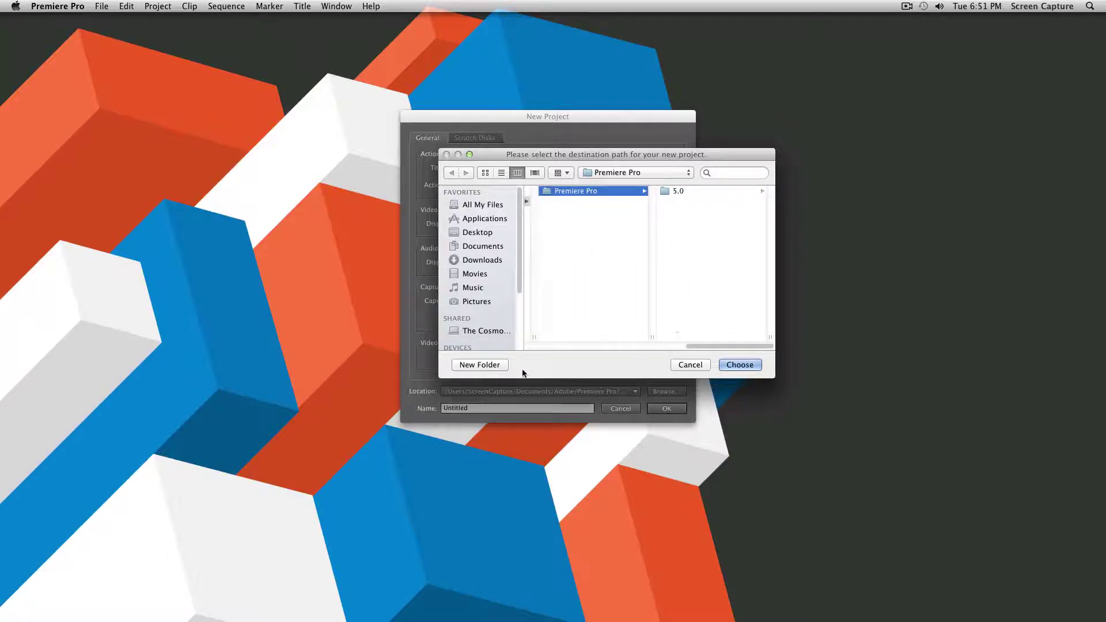
# Create a folder named Tutorial Project 1 inside the Premiere Pro folder and choose it as the project location.
pyautogui.click(489, 366)
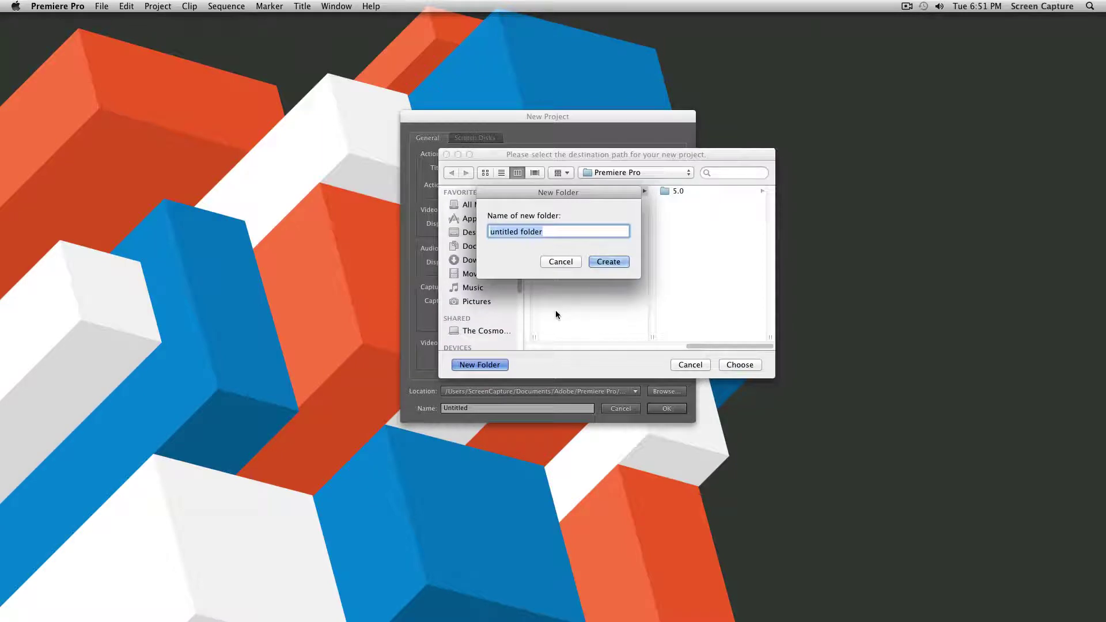
pyautogui.write('Tutorila')
pyautogui.press('BackSpace')
pyautogui.press('BackSpace')
pyautogui.press('BackSpace')
pyautogui.write('ial Project 1')
pyautogui.press('Return')
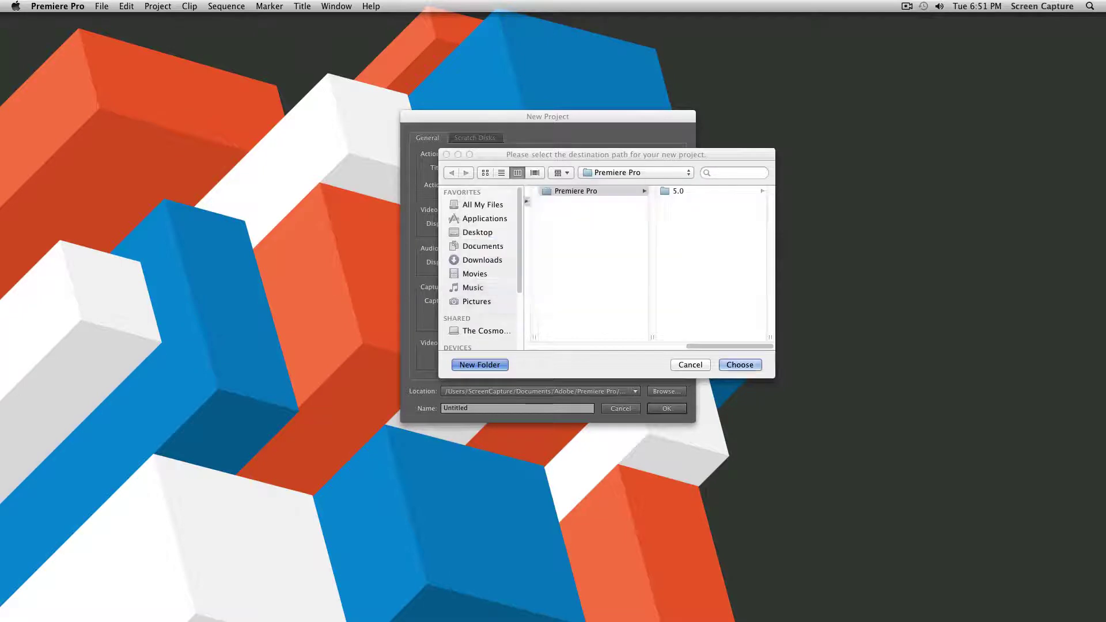
pyautogui.click(739, 364)
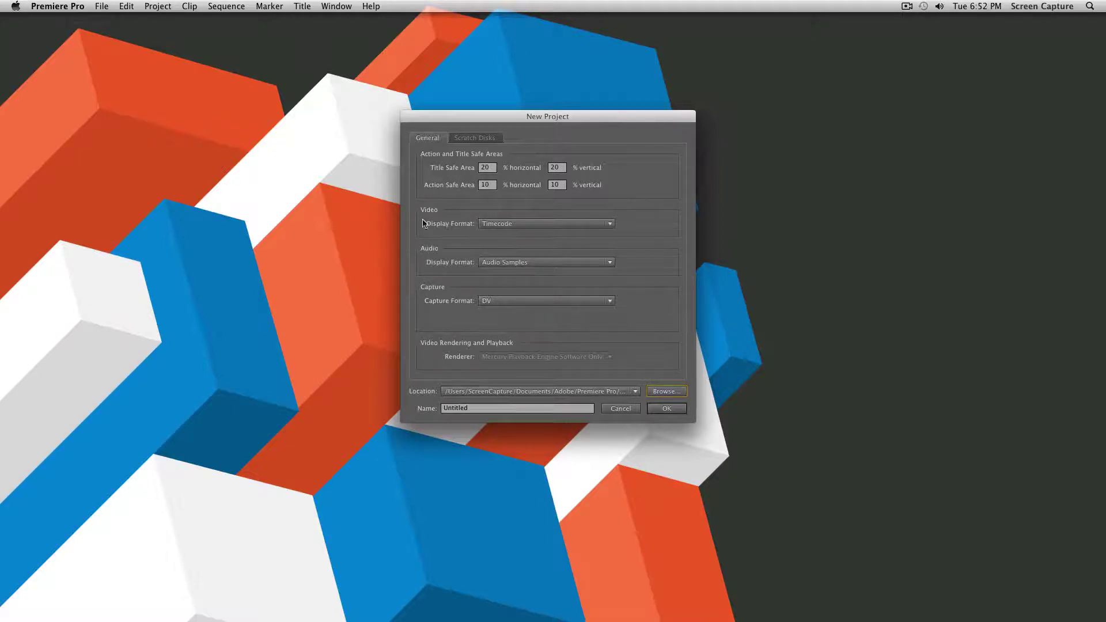
# Review the project's scratch disk locations and the storage options for captured video.
pyautogui.click(472, 139)
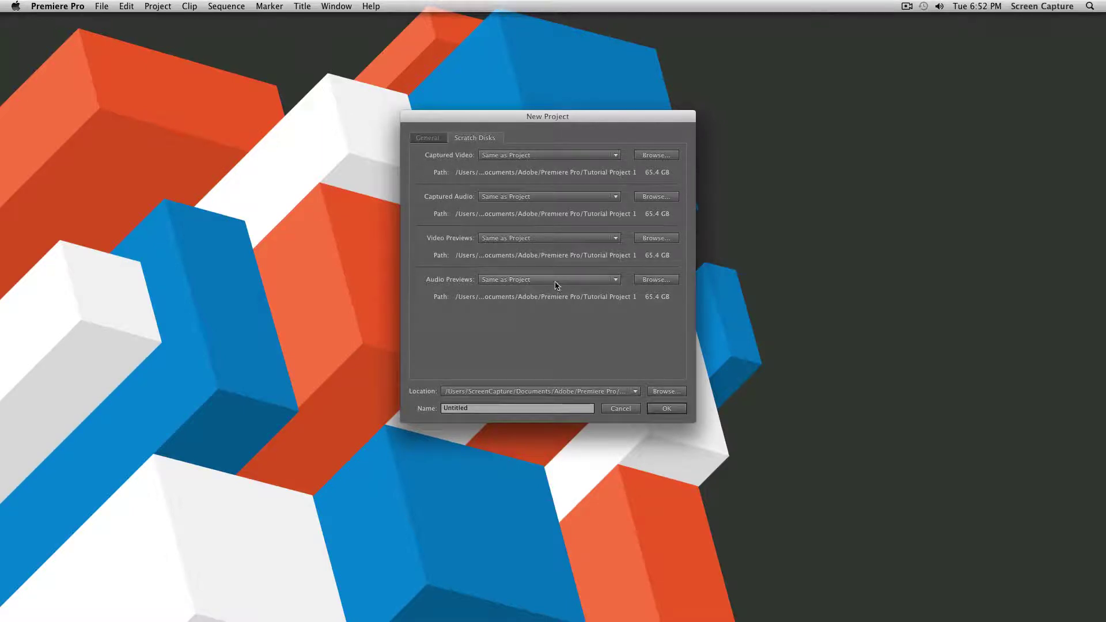
pyautogui.click(601, 155)
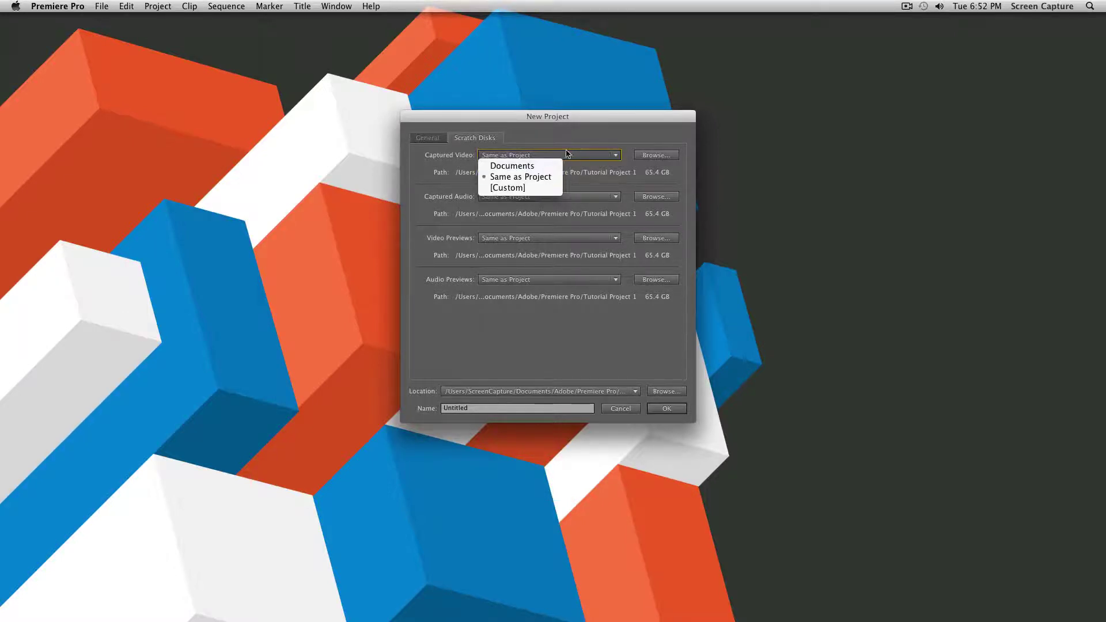
pyautogui.click(580, 131)
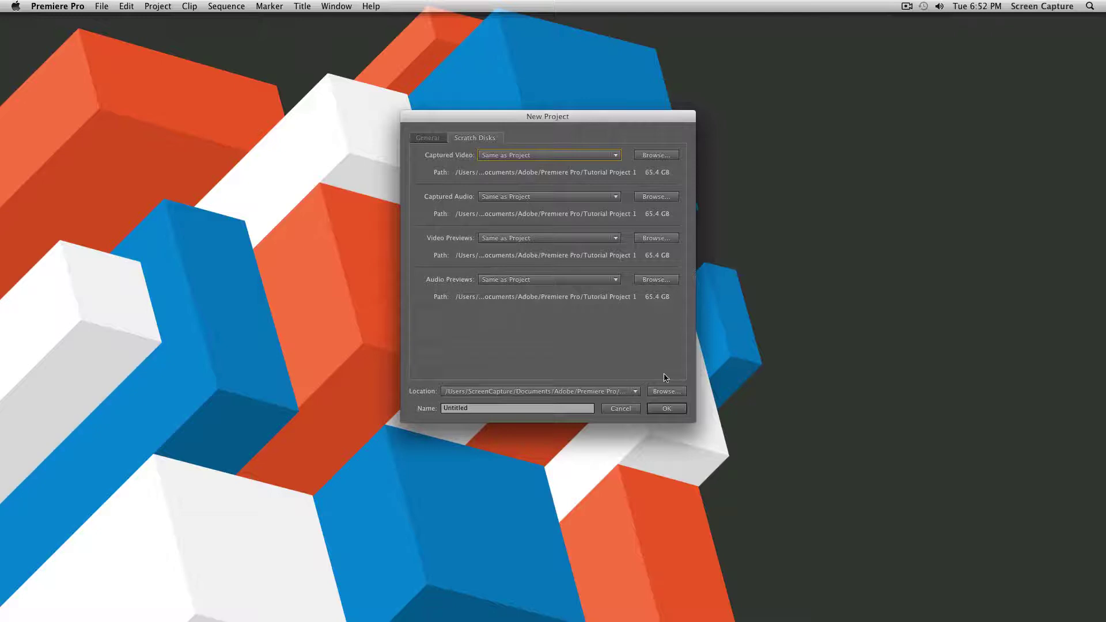
# Choose DV as the capture format in the new project's general settings.
pyautogui.click(427, 137)
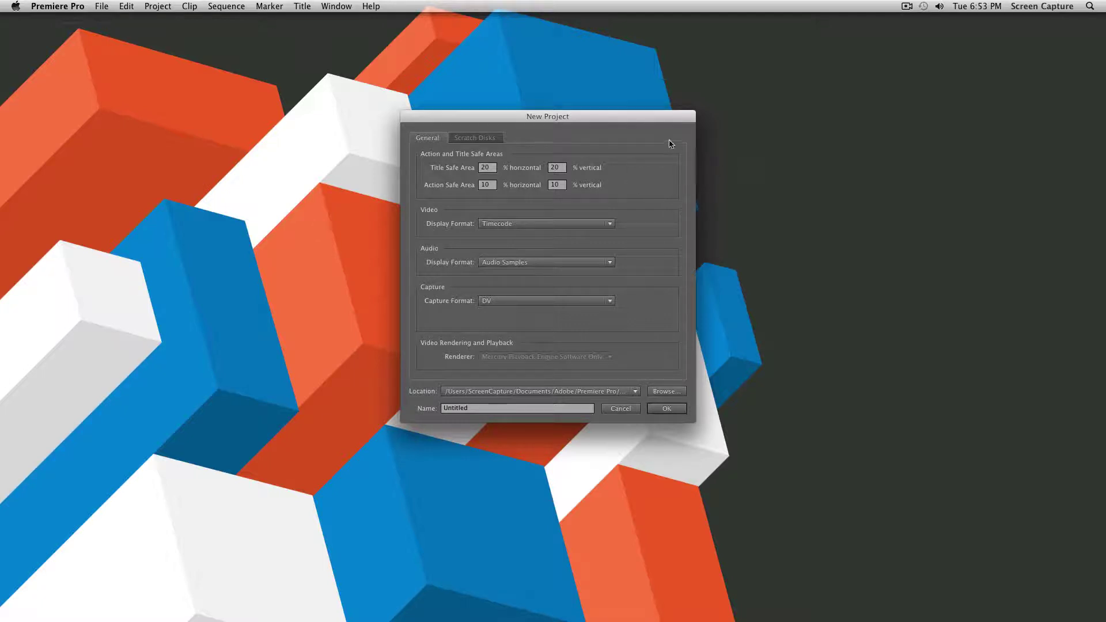
pyautogui.moveTo(647, 119); pyautogui.dragTo(714, 115)
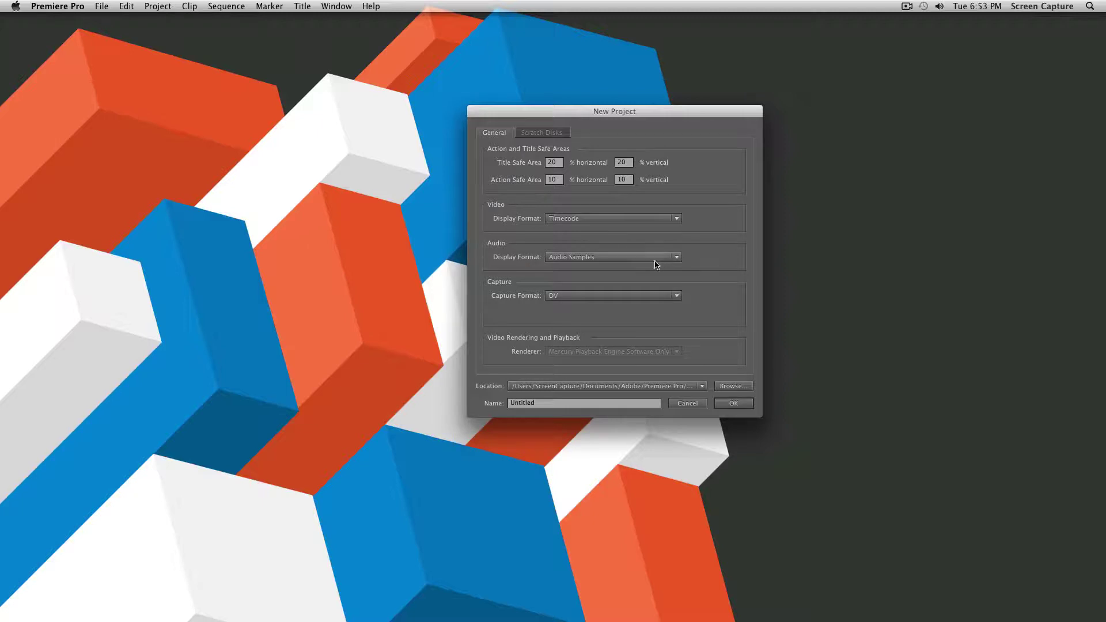
pyautogui.click(588, 296)
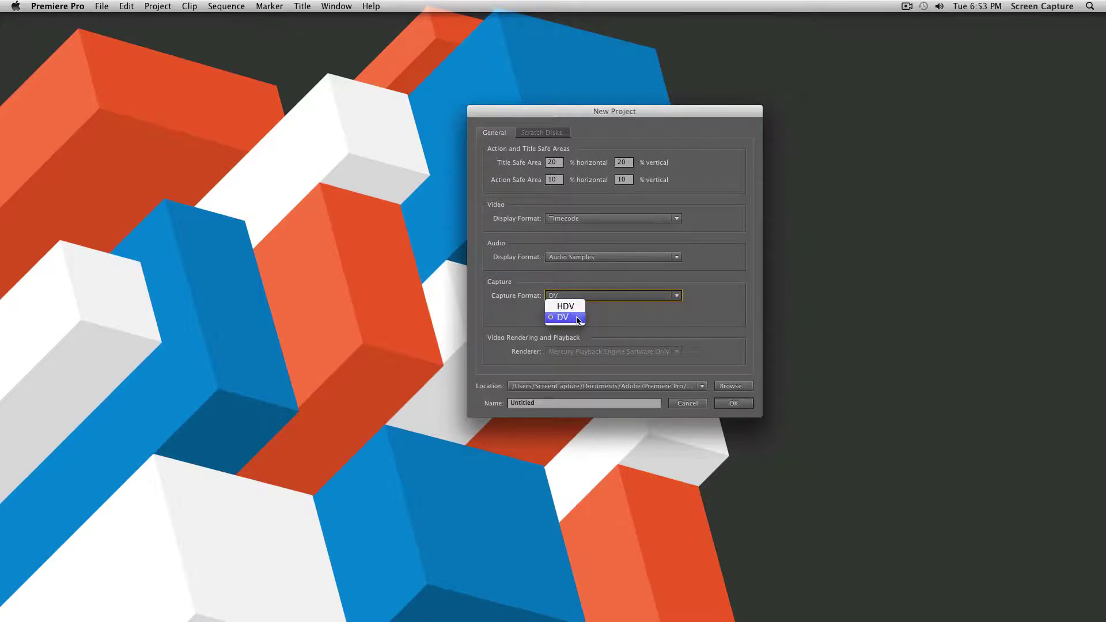
pyautogui.click(568, 317)
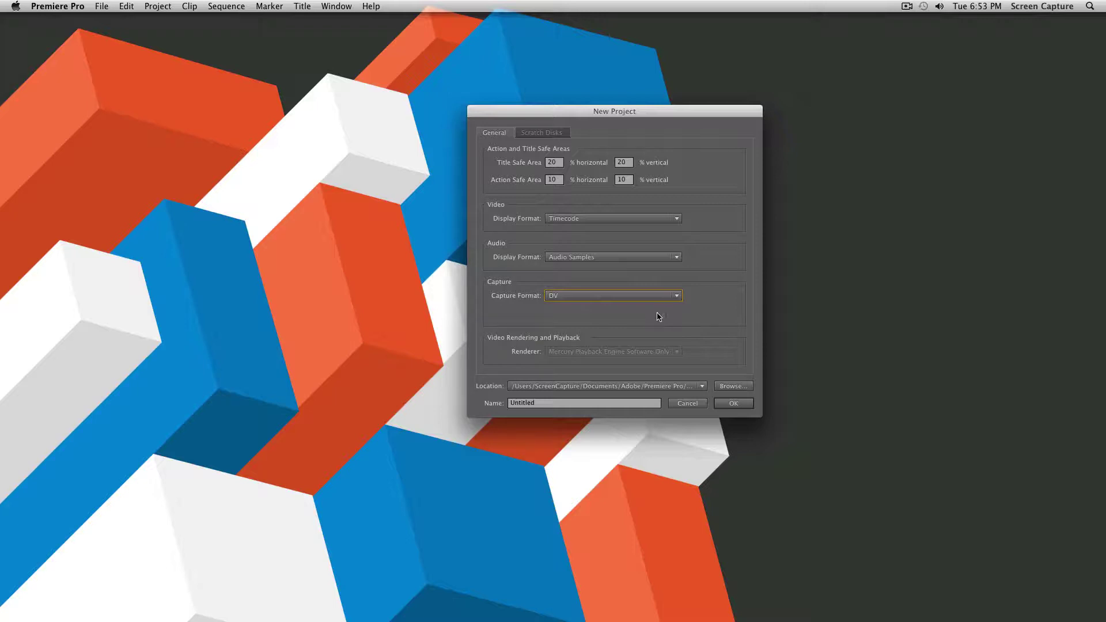
# Name the project Tutorial Project 1 and create it.
pyautogui.click(568, 403)
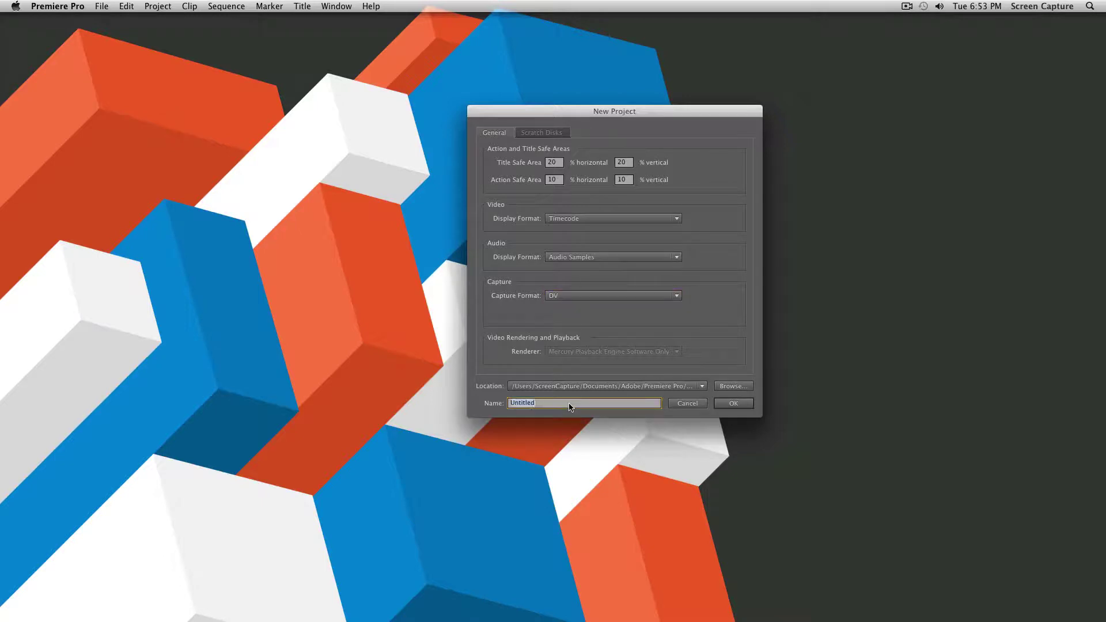
pyautogui.write('Project')
pyautogui.press('BackSpace')
pyautogui.press('BackSpace')
pyautogui.press('BackSpace')
pyautogui.write('Tutorial Project 1')
pyautogui.press('Return')
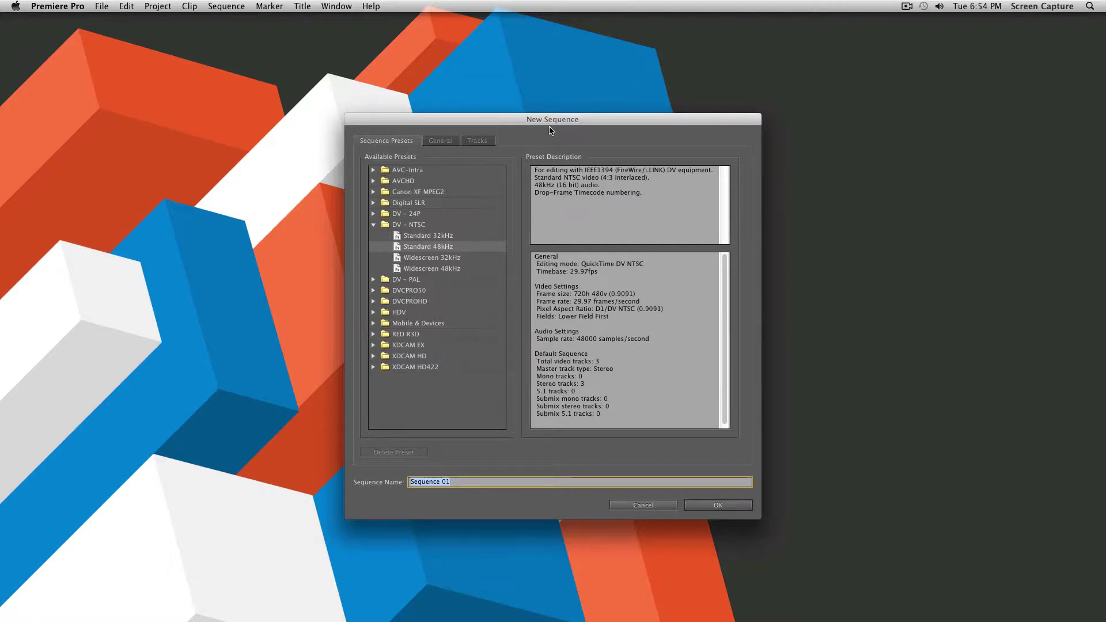
# Select the DV - NTSC Standard 48kHz preset for the new sequence.
pyautogui.moveTo(557, 121); pyautogui.dragTo(578, 68)
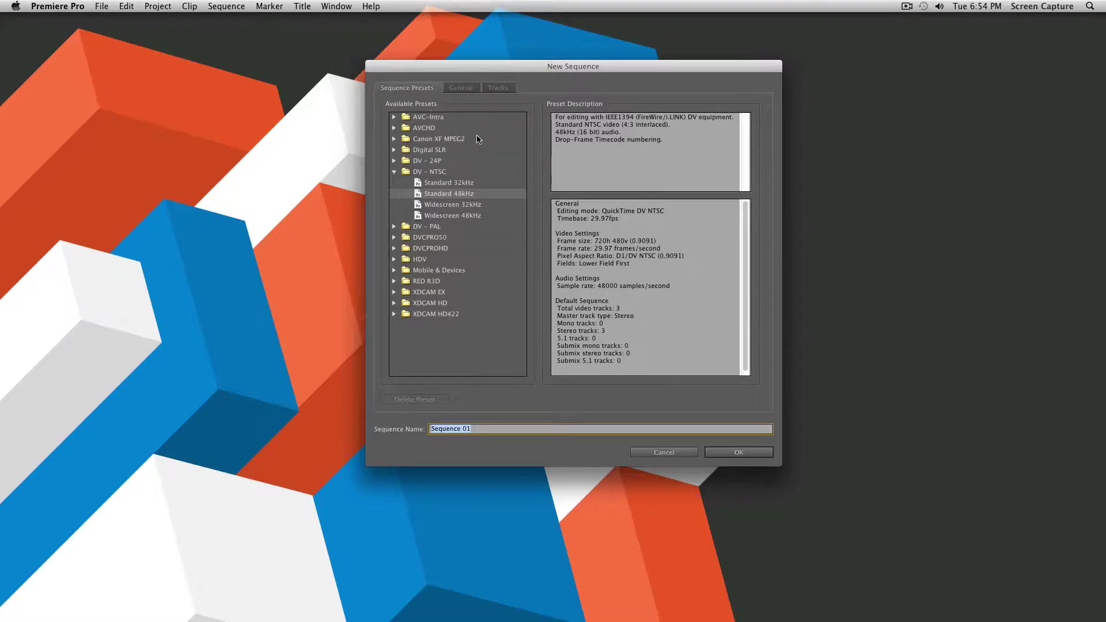
pyautogui.click(447, 197)
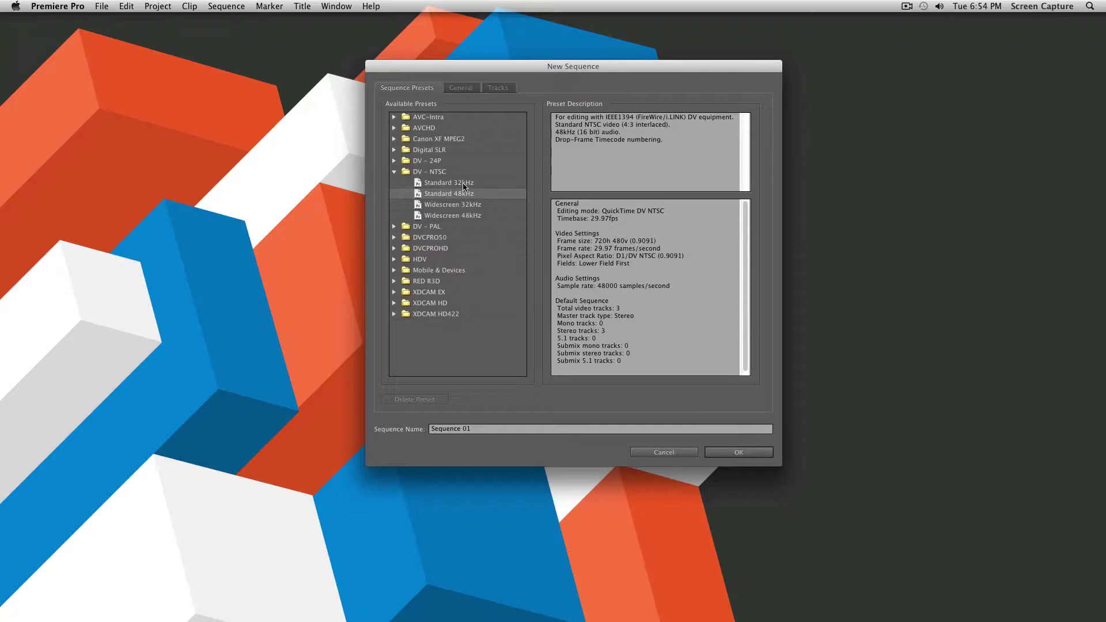
# Review the sequence's general settings, including the available editing modes and audio sample rates.
pyautogui.click(462, 89)
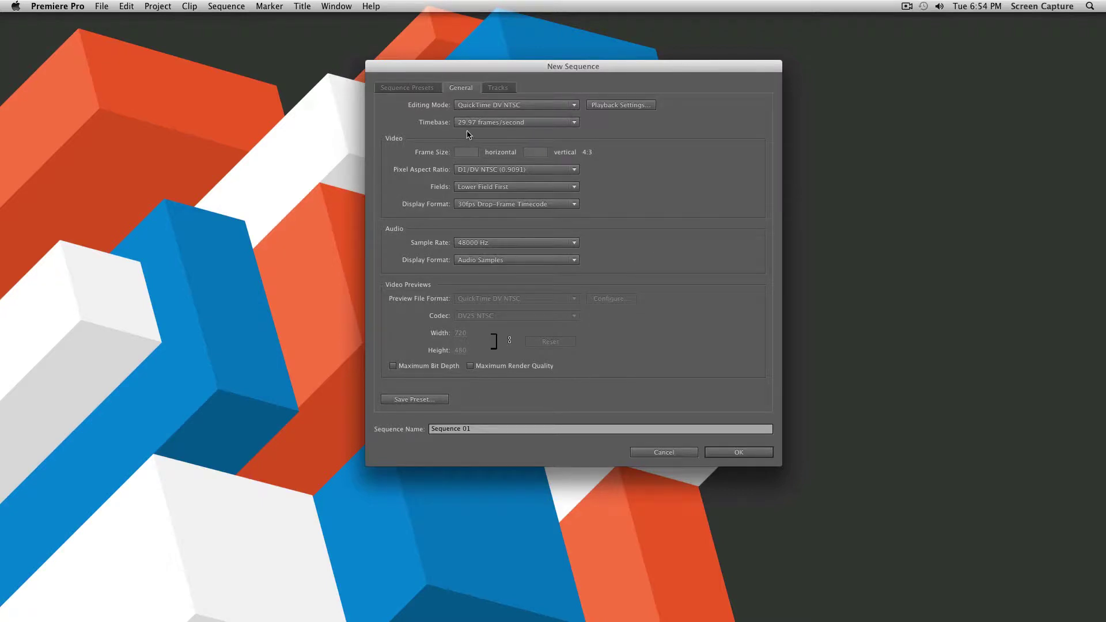
pyautogui.click(574, 104)
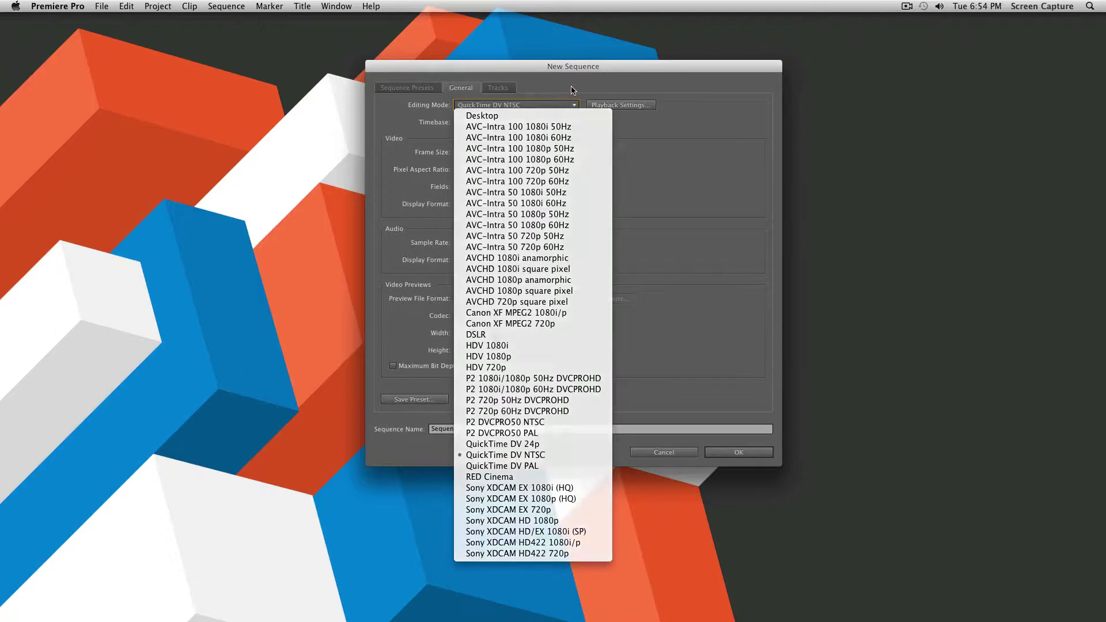
pyautogui.click(572, 94)
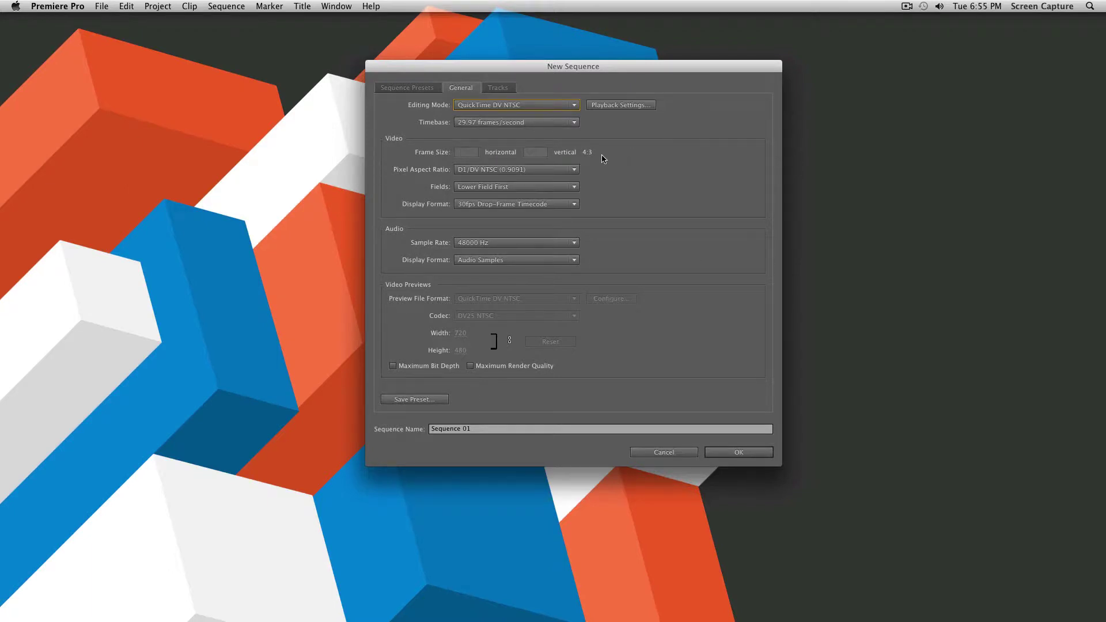
pyautogui.click(413, 88)
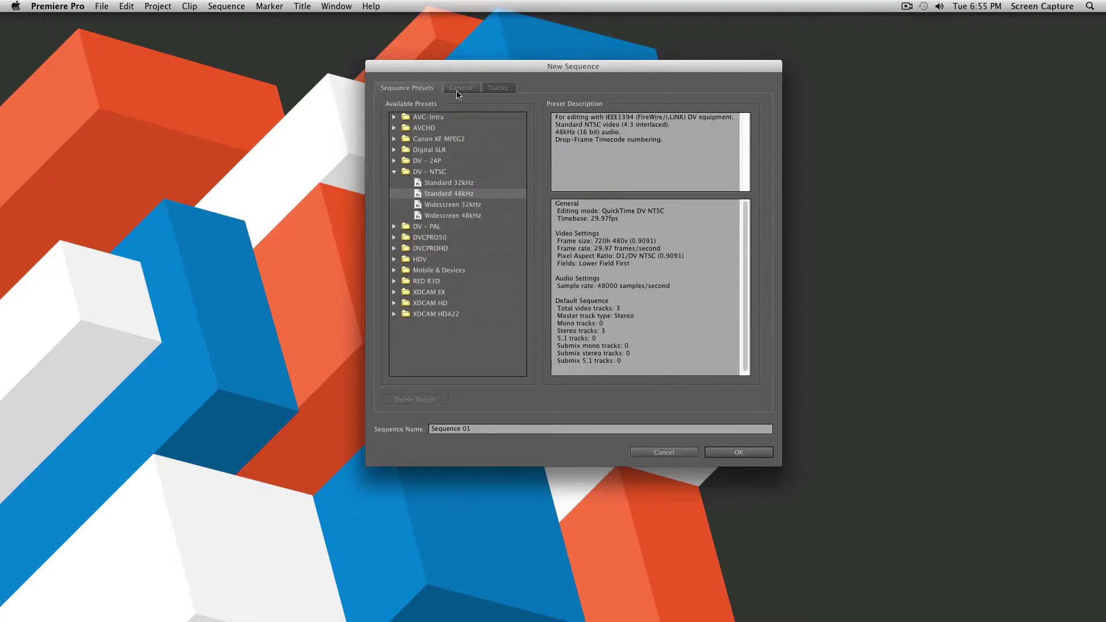
pyautogui.click(459, 89)
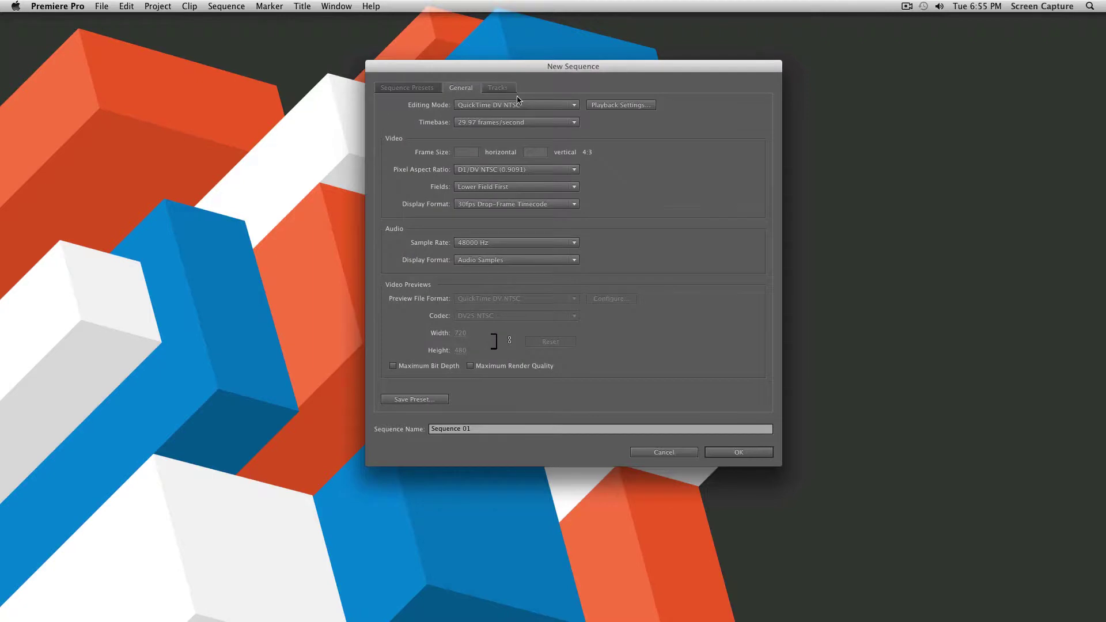
pyautogui.click(546, 244)
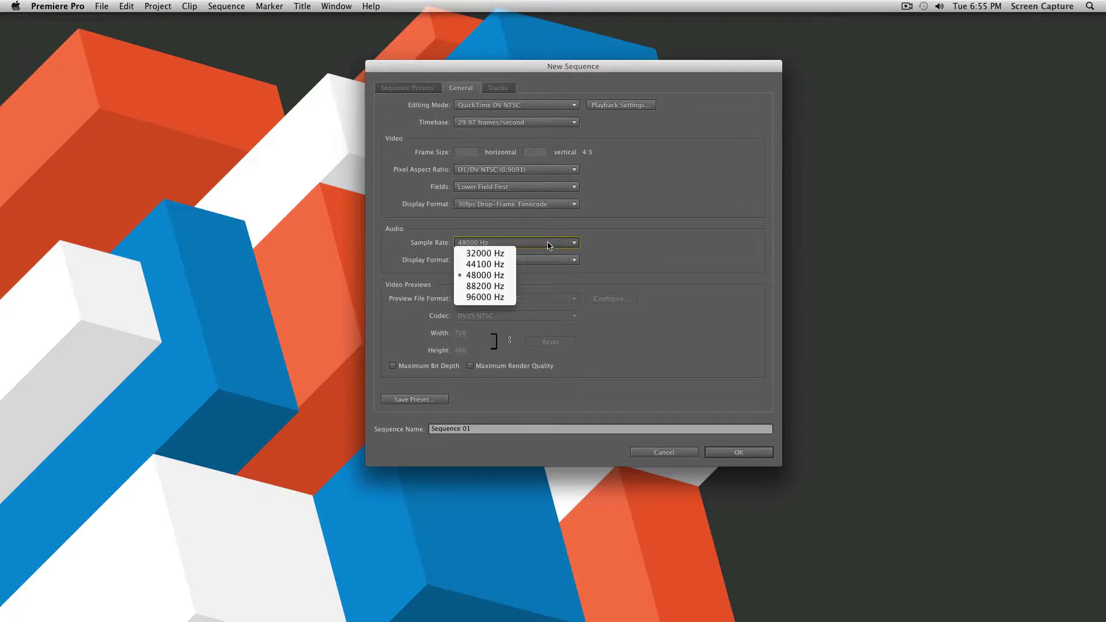
pyautogui.click(626, 258)
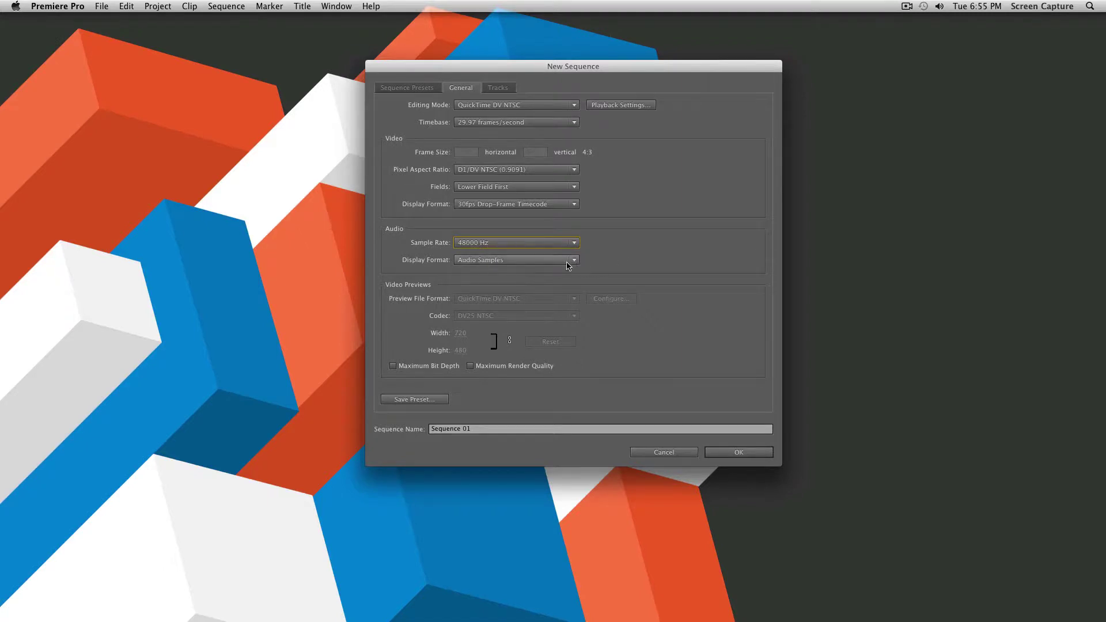
# Choose Stereo as the sequence's master audio track type, then return to the sequence presets.
pyautogui.click(498, 89)
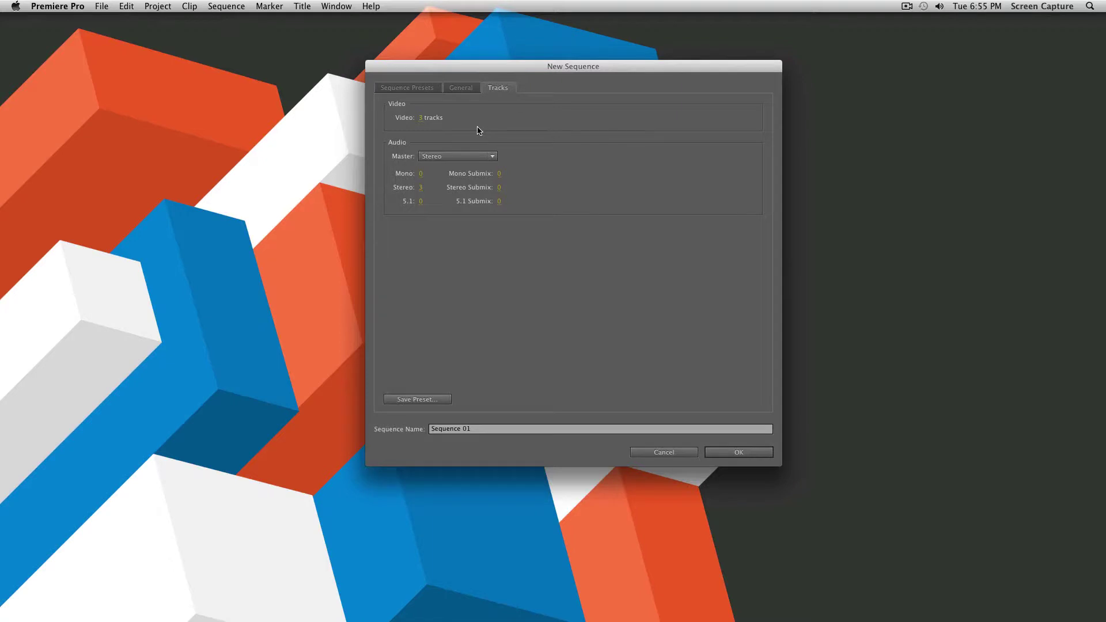
pyautogui.click(489, 156)
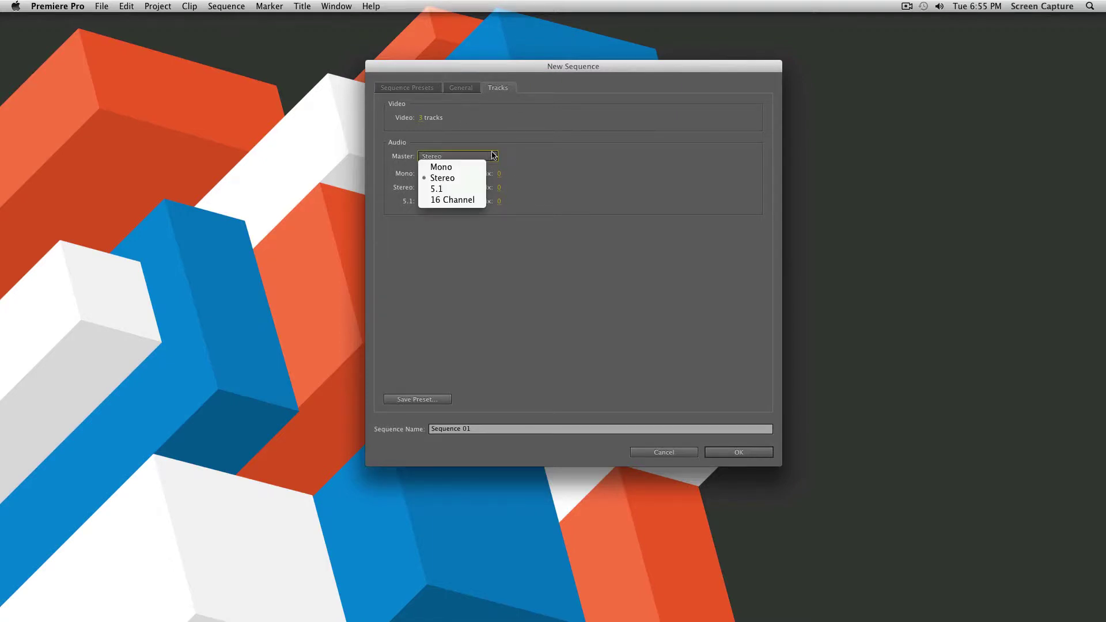
pyautogui.click(454, 179)
pyautogui.click(410, 87)
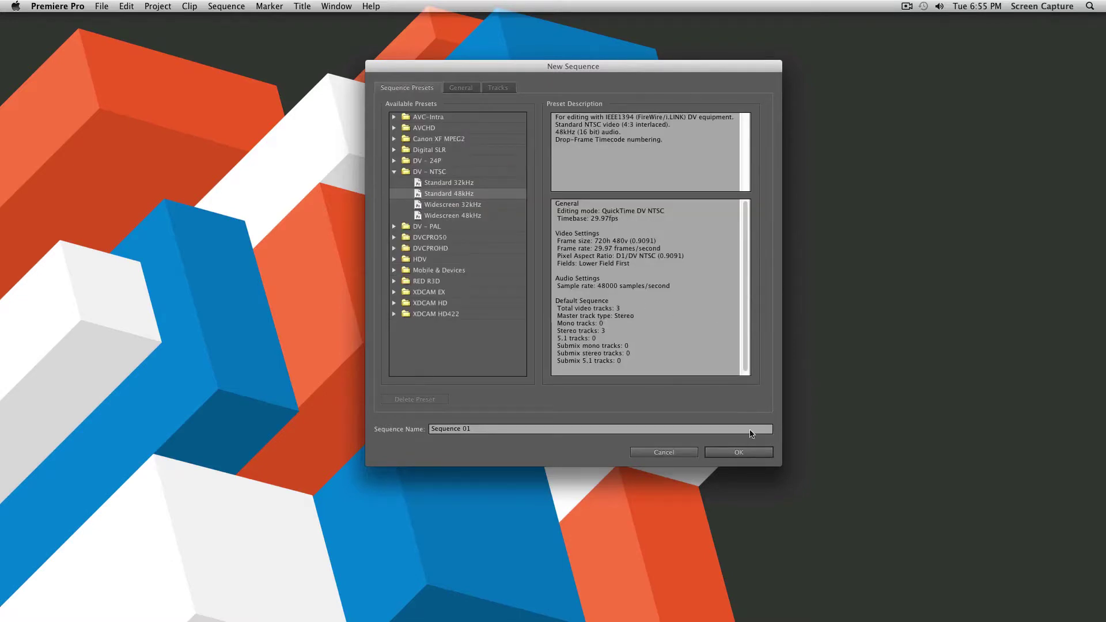
# Create the sequence under the name Sequence 01.
pyautogui.click(511, 428)
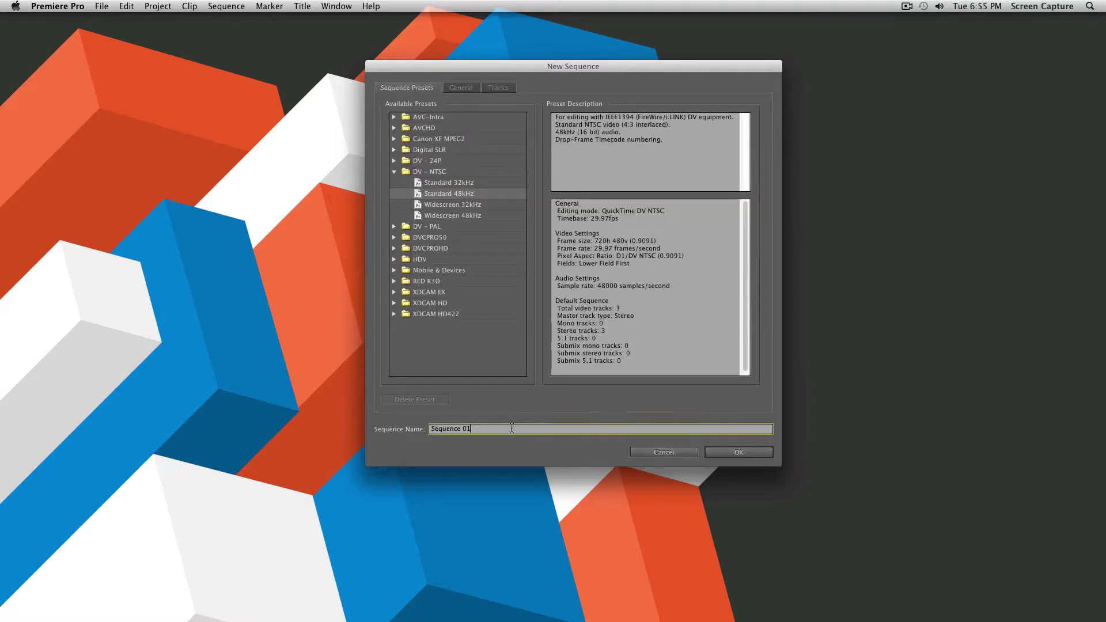
pyautogui.moveTo(511, 428); pyautogui.dragTo(385, 419)
pyautogui.click(721, 453)
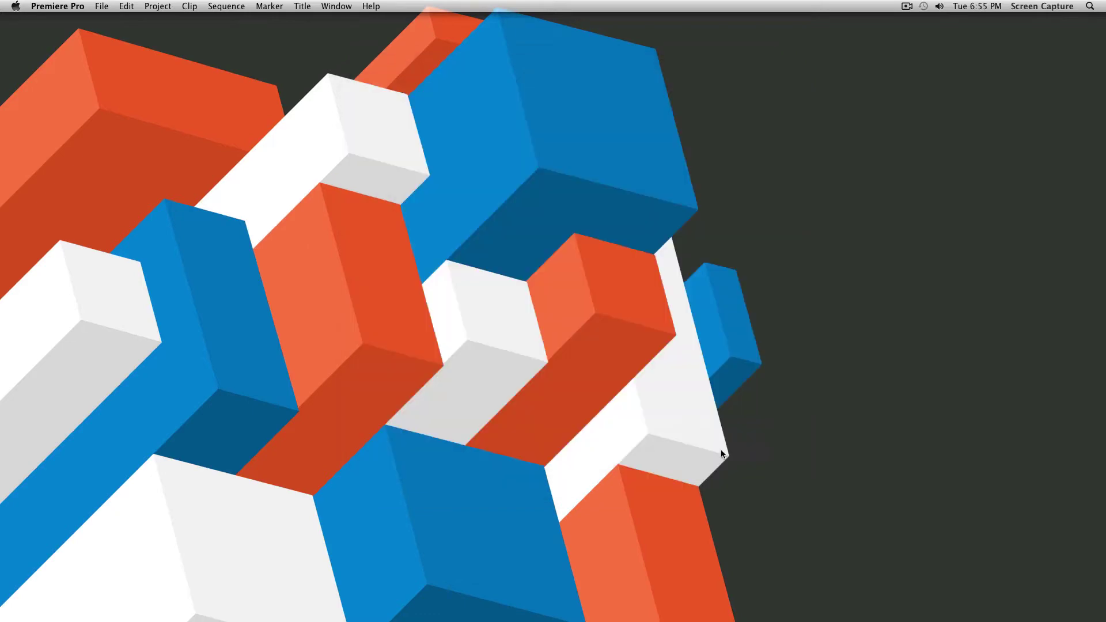